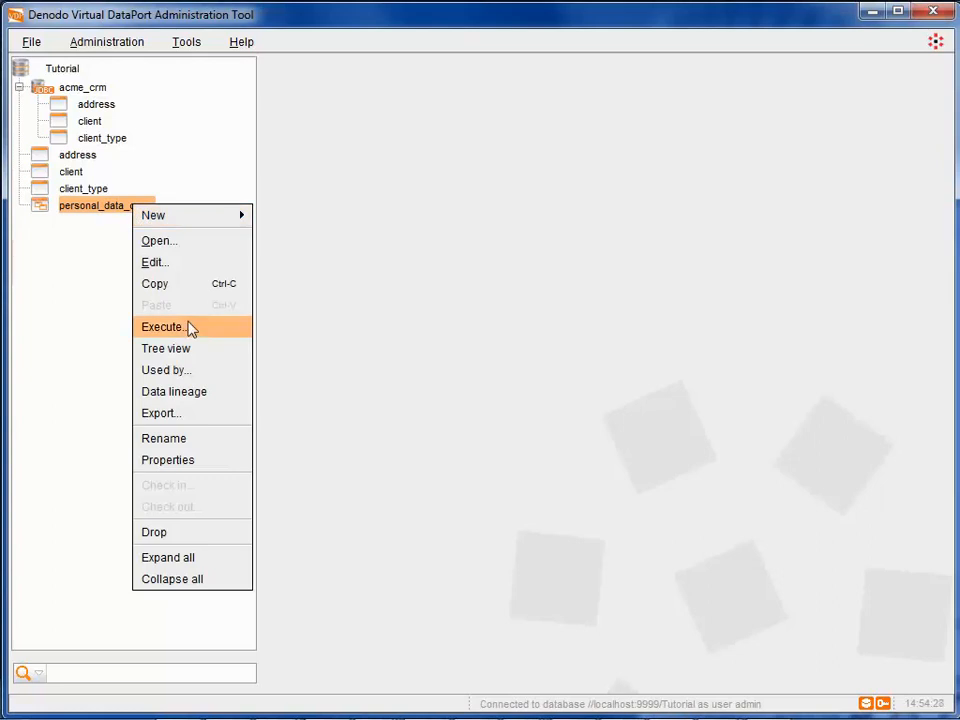
# Step: Execute the personal_data_crm view without any conditions and look through the columns of the returned rows
pyautogui.click(189, 327)
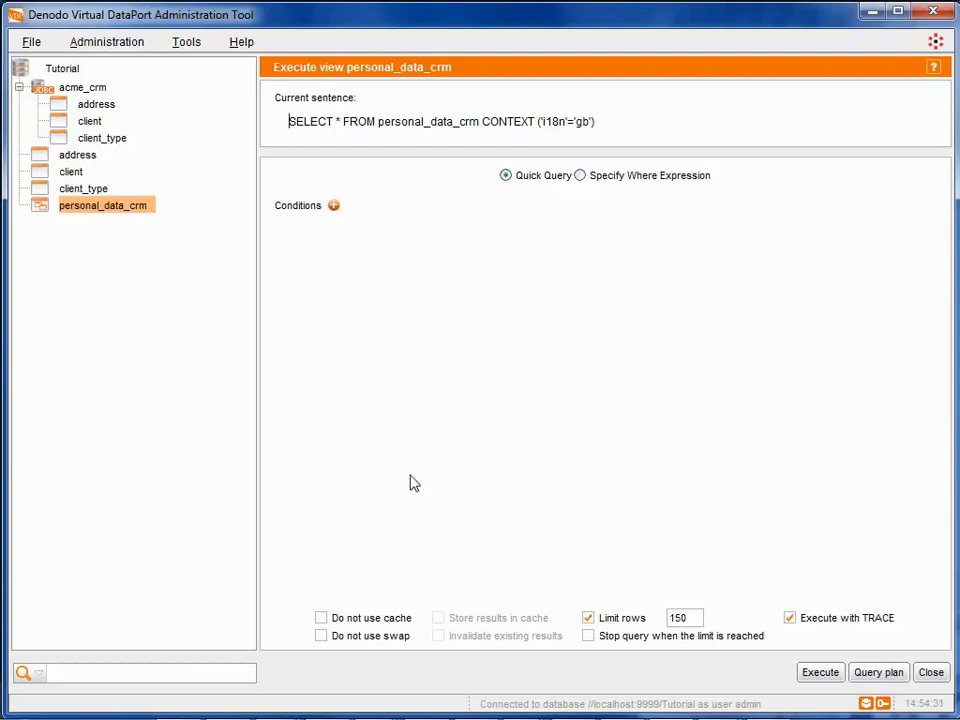
pyautogui.click(818, 678)
pyautogui.moveTo(733, 644); pyautogui.dragTo(548, 659)
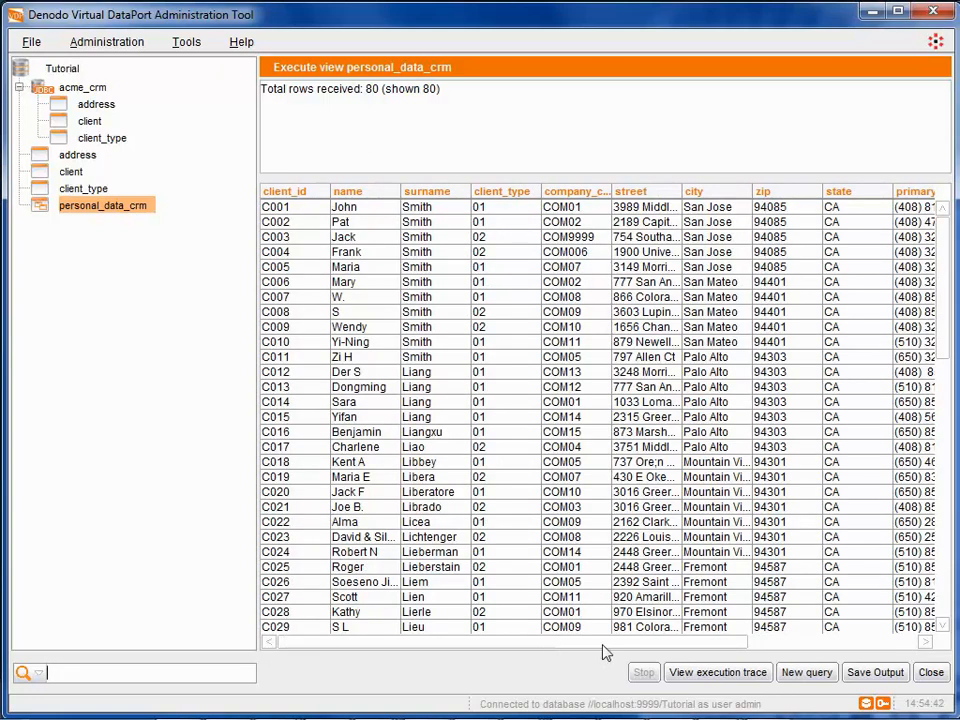
# Step: Start a new query on the view and add one condition requiring surname = the client's surname in single quotes
pyautogui.click(806, 676)
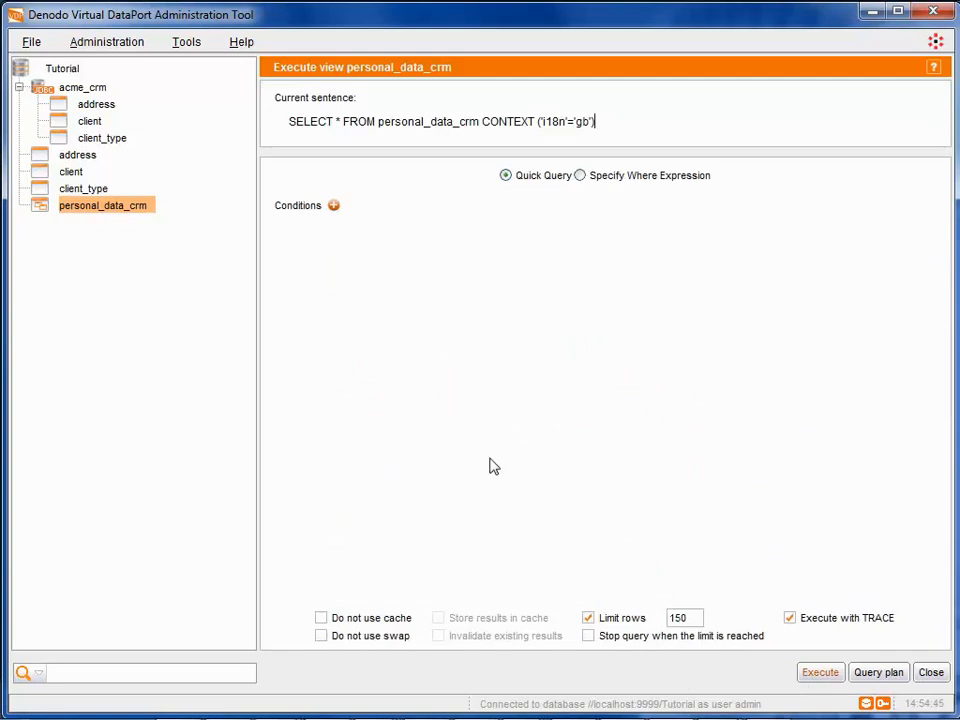
pyautogui.click(334, 207)
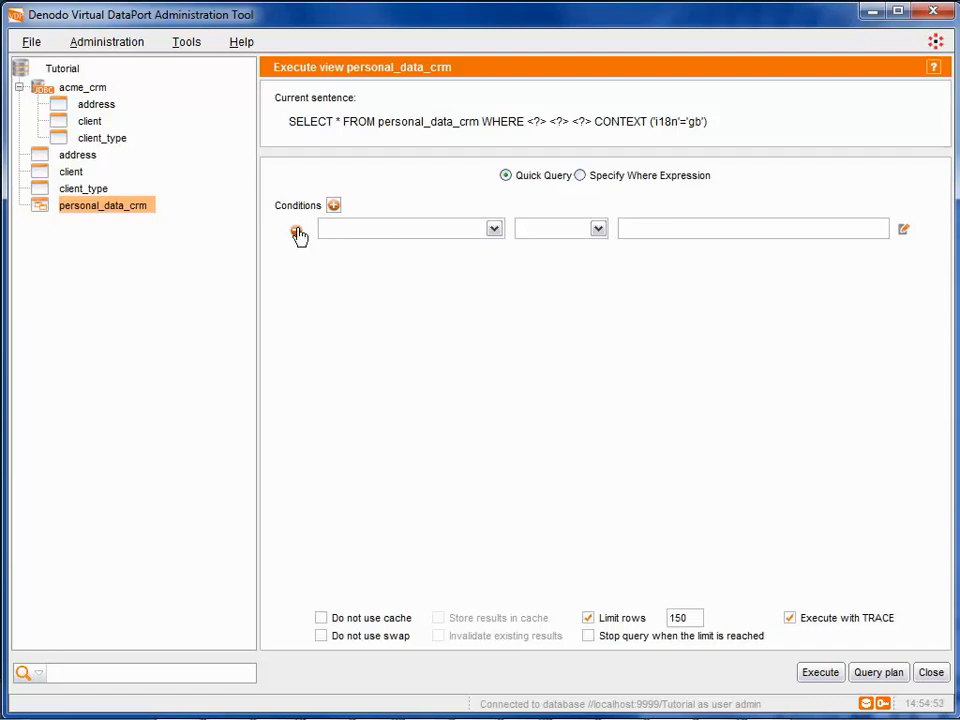
pyautogui.click(297, 233)
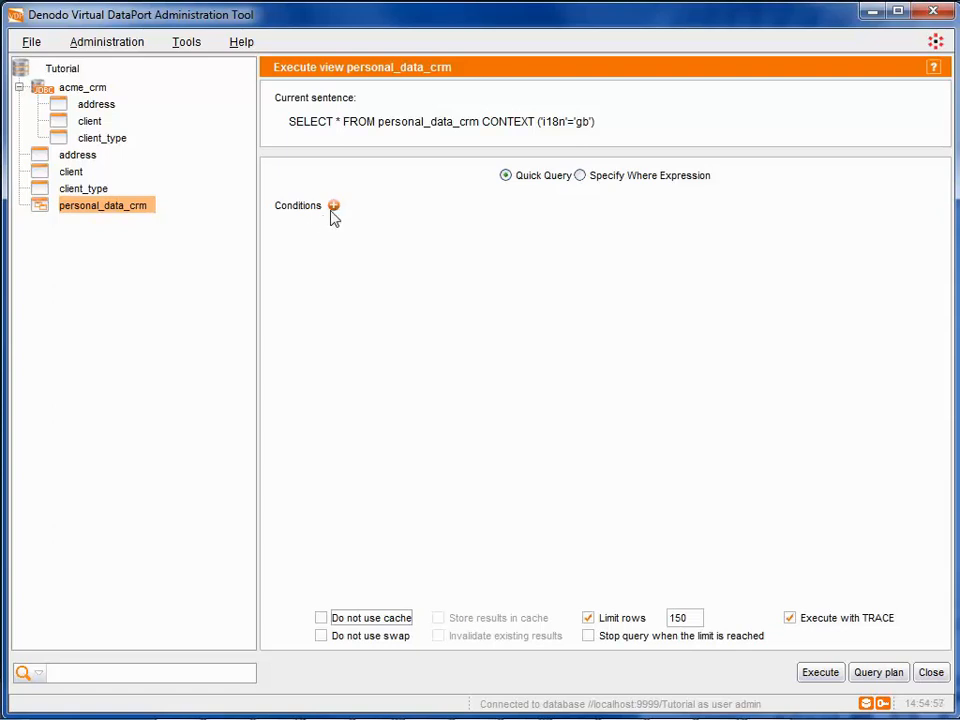
pyautogui.click(333, 207)
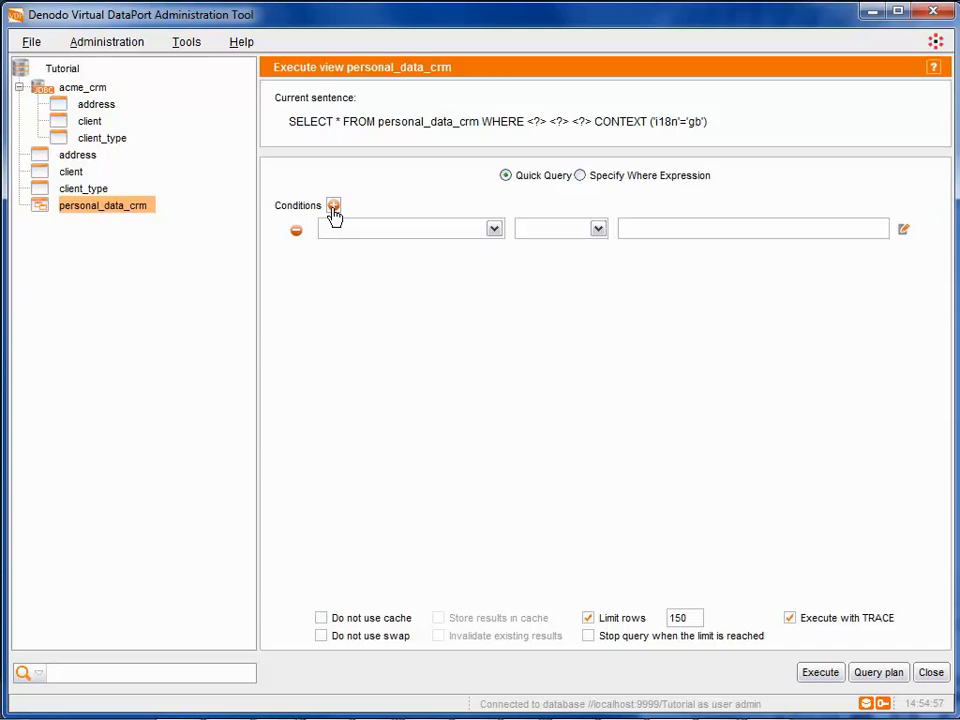
pyautogui.click(493, 229)
pyautogui.moveTo(497, 274); pyautogui.dragTo(497, 319)
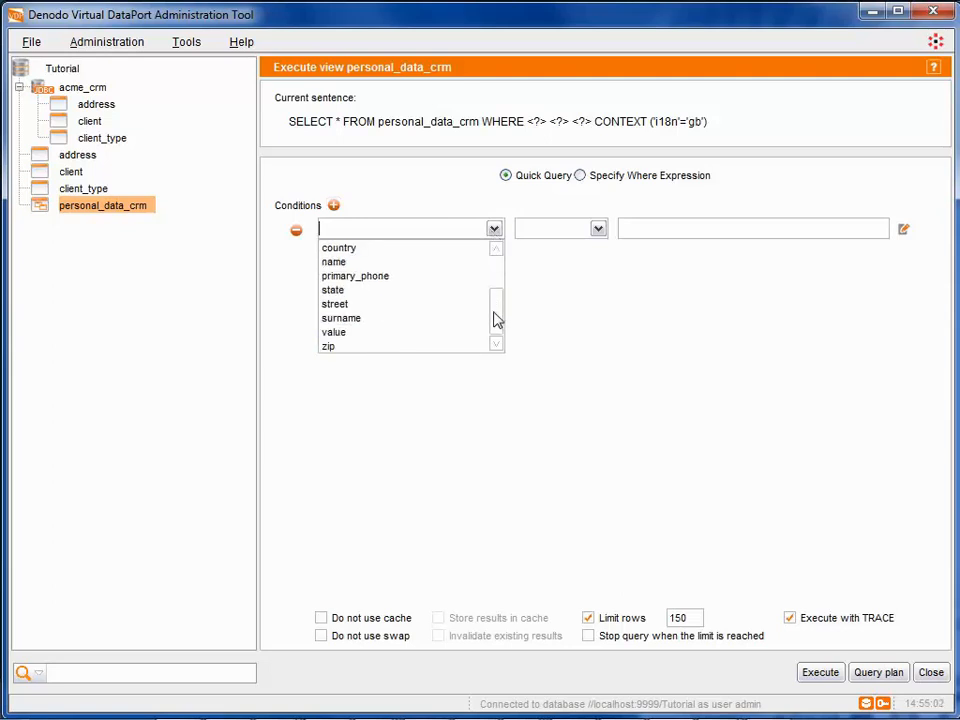
pyautogui.click(379, 322)
pyautogui.click(598, 230)
pyautogui.click(578, 251)
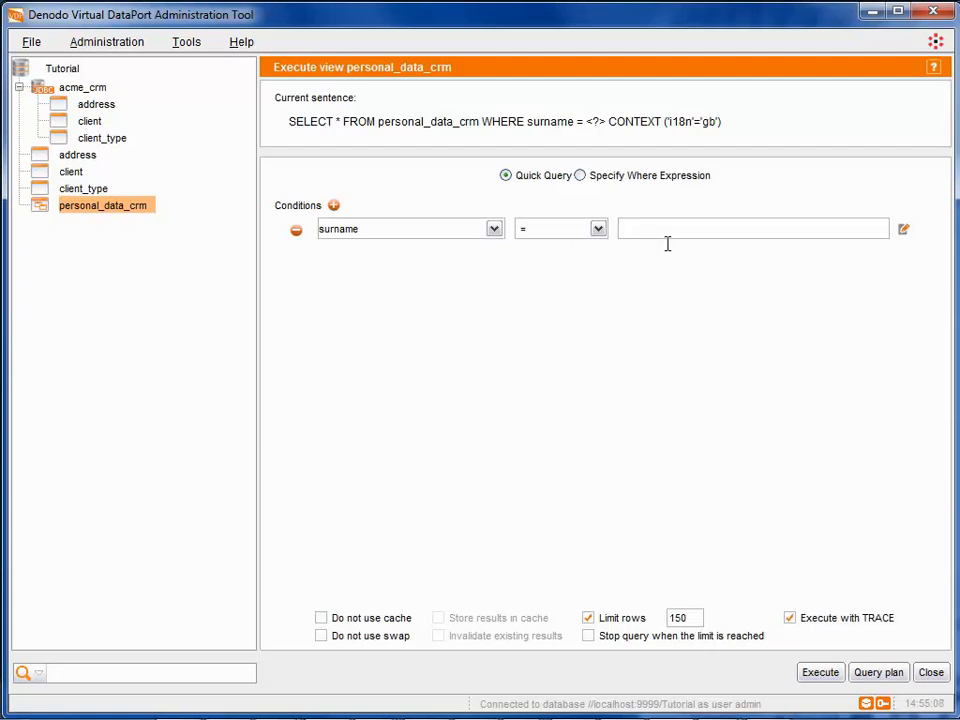
pyautogui.write("'Smith'")
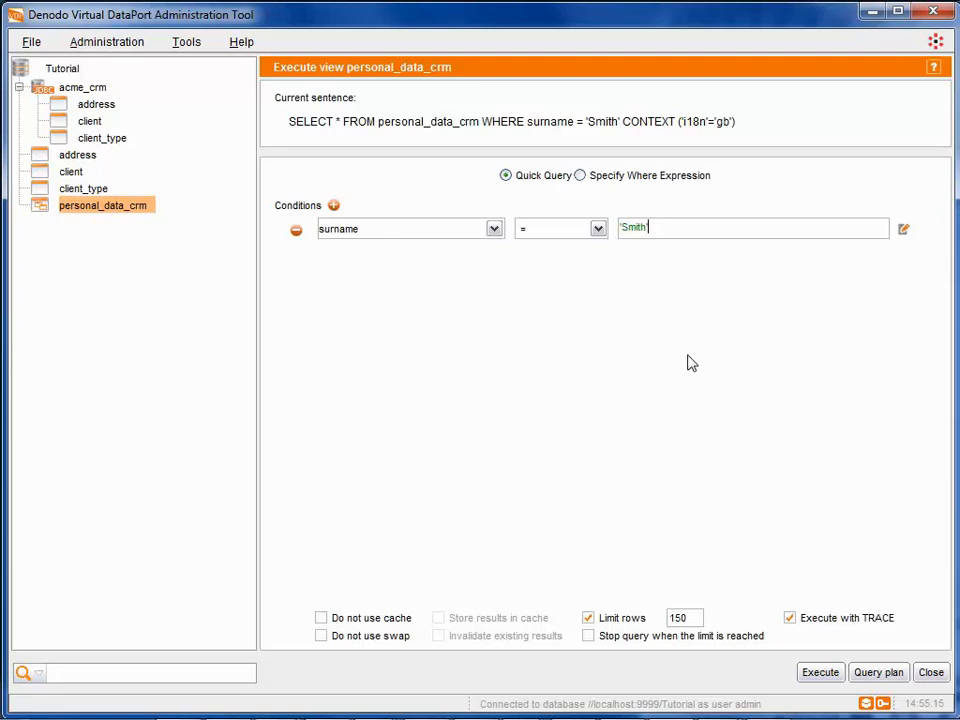
# Step: Execute the surname-filtered query and select all values of the surname column in the results
pyautogui.click(810, 684)
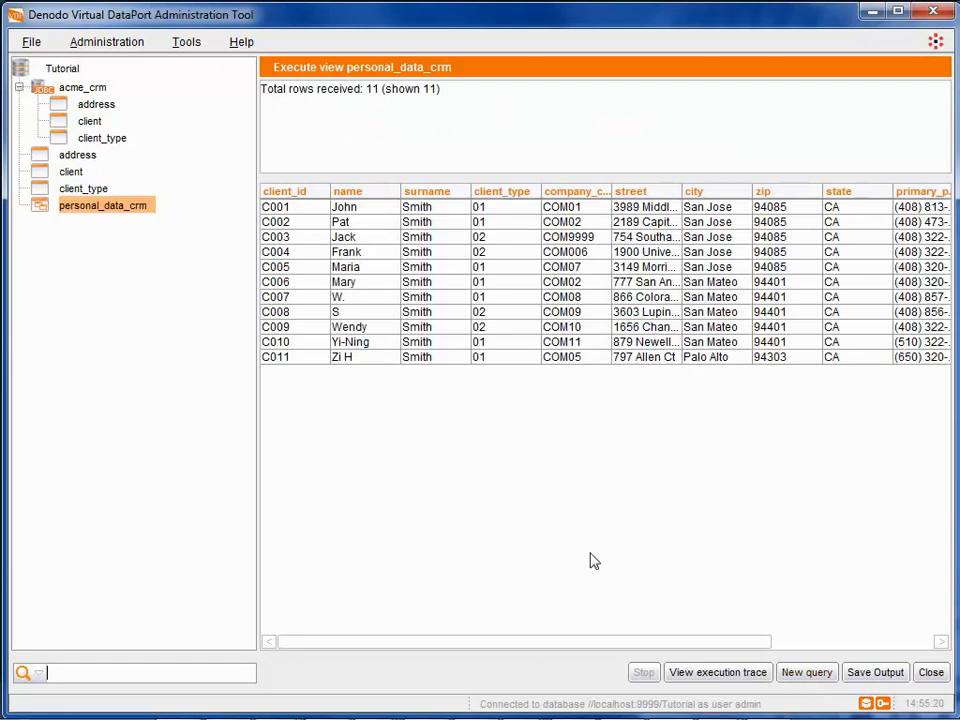
pyautogui.moveTo(428, 208); pyautogui.dragTo(450, 358)
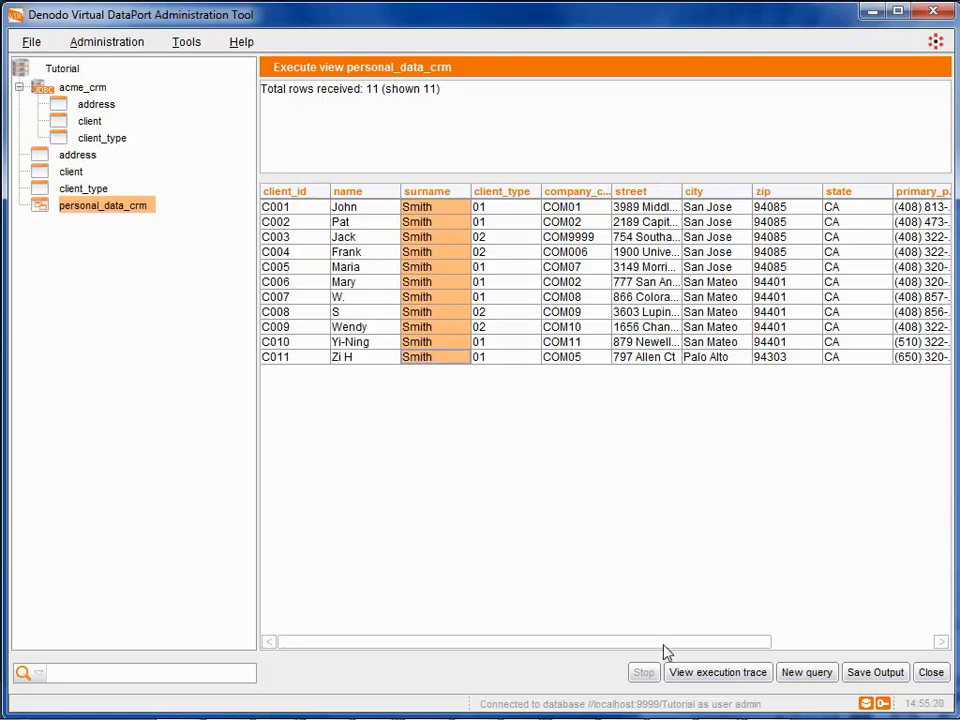
# Step: Examine the SQL sentence, parameters and number of rows of the last node in the execution trace, and close the trace
pyautogui.click(691, 677)
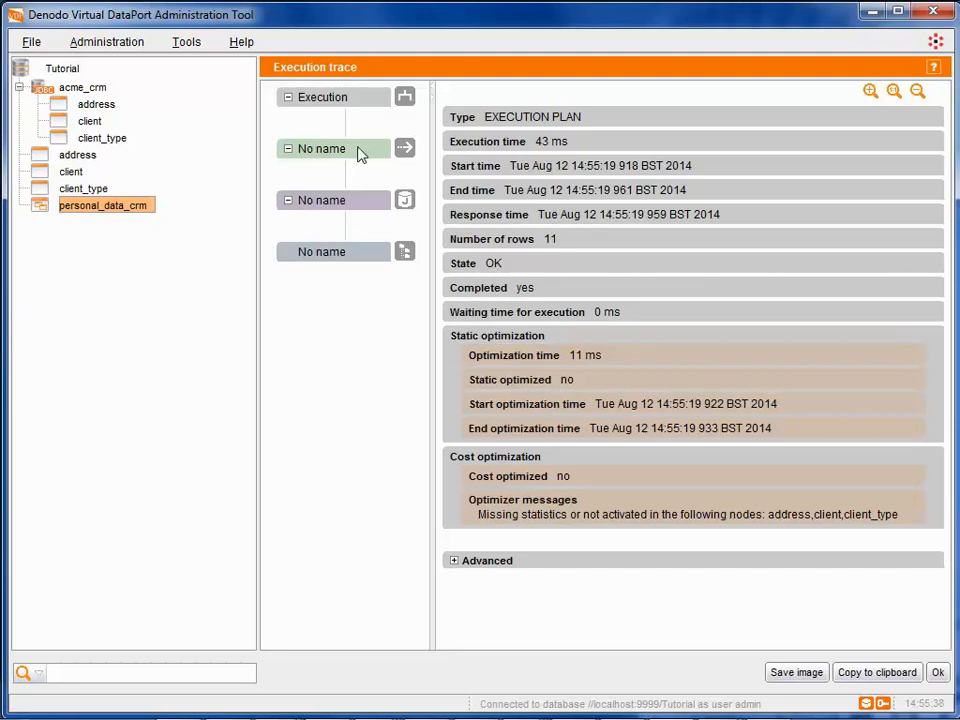
pyautogui.click(338, 256)
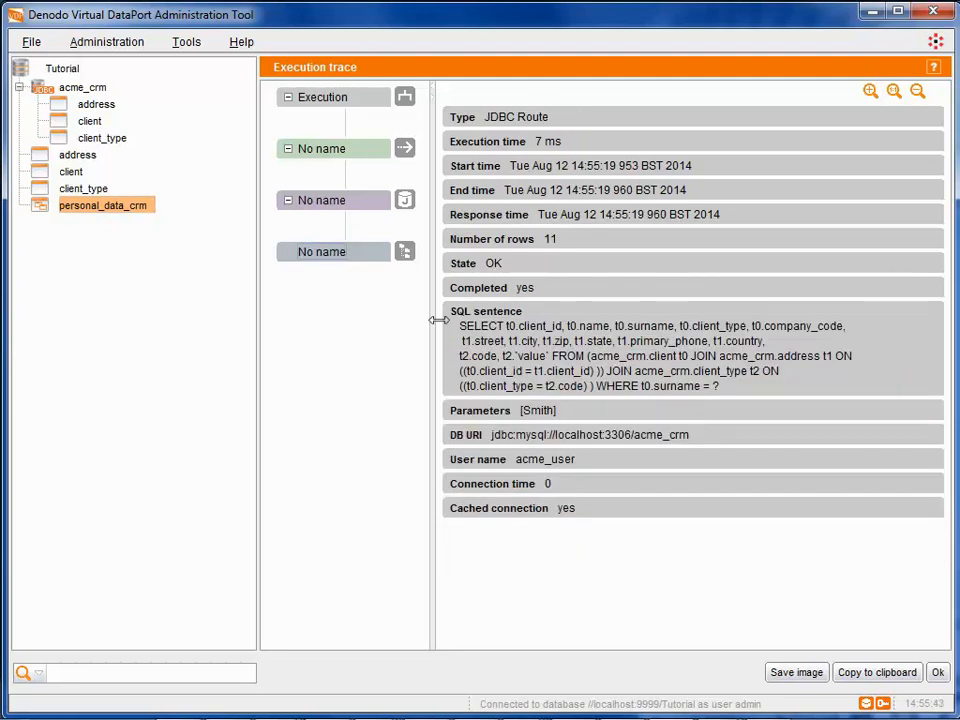
pyautogui.moveTo(461, 327); pyautogui.dragTo(727, 397)
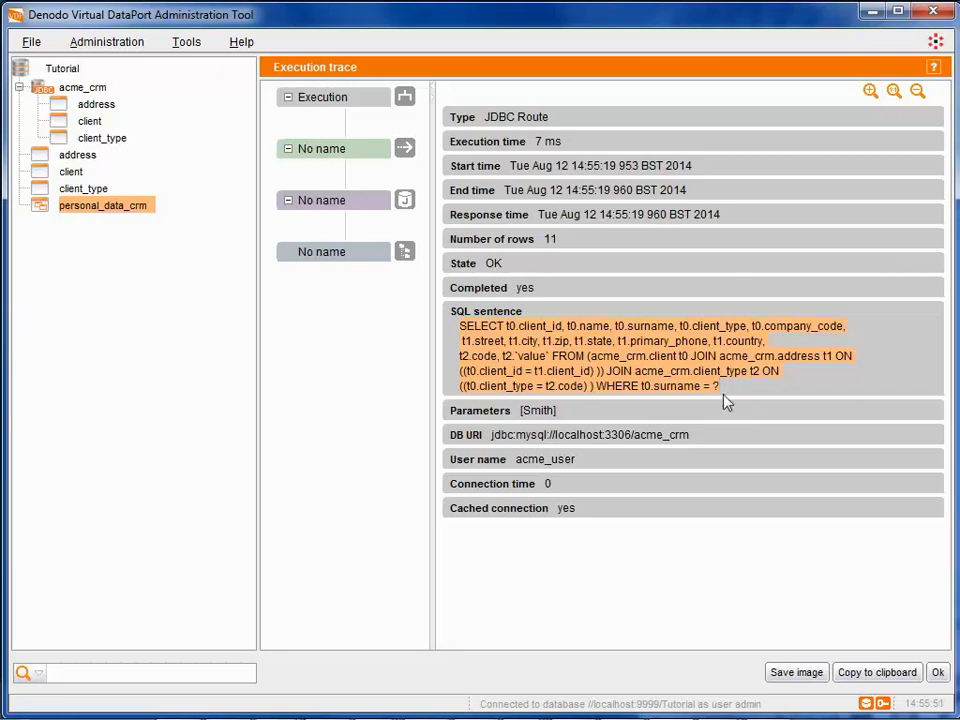
pyautogui.click(682, 388)
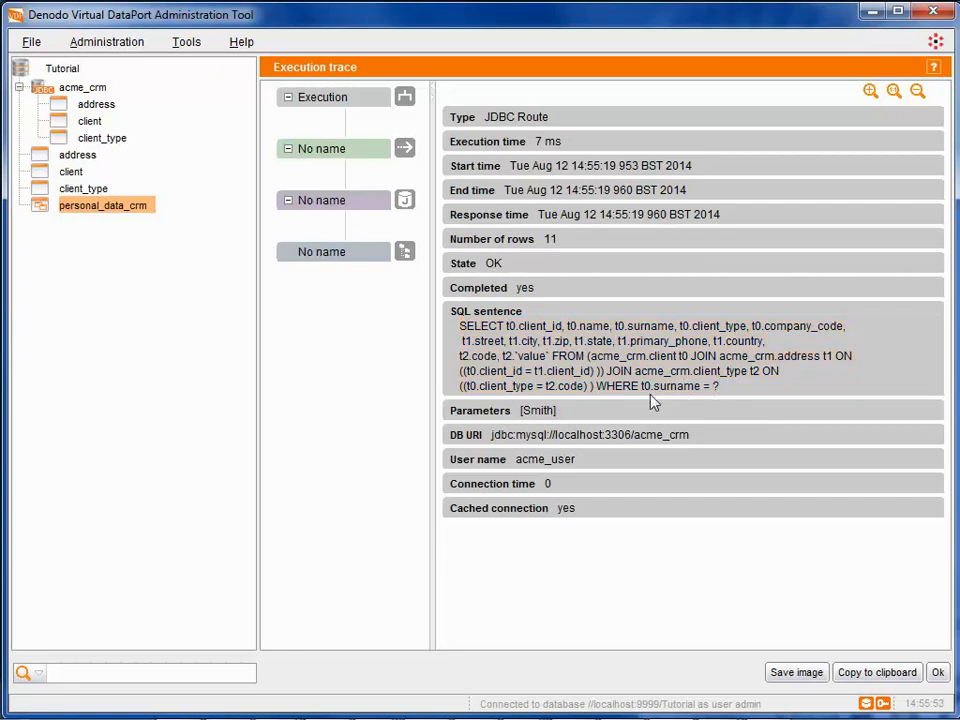
pyautogui.doubleClick(540, 412)
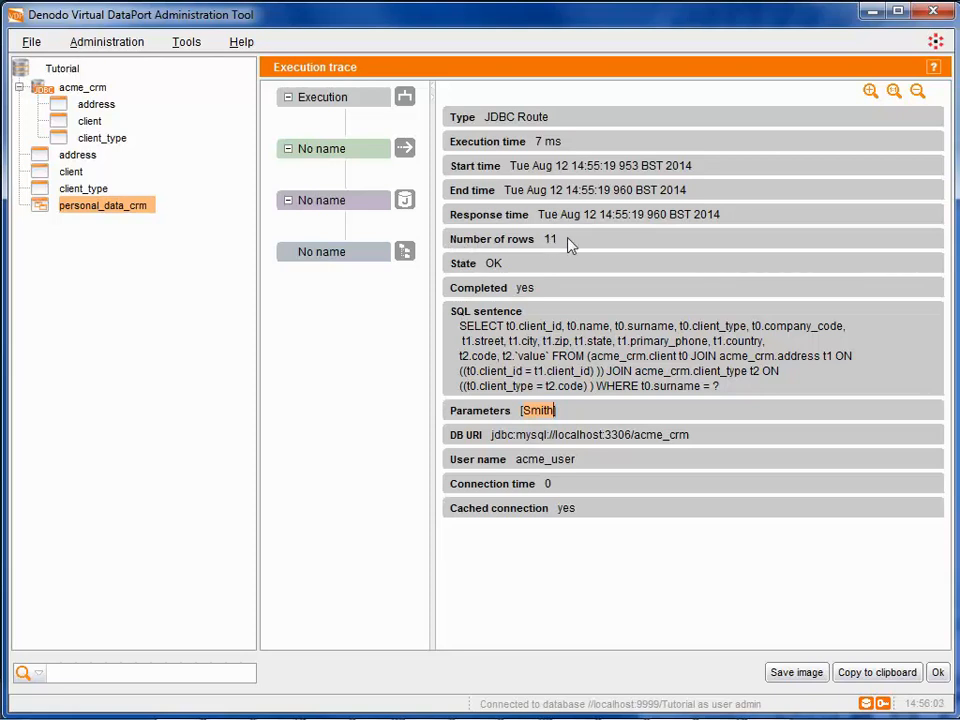
pyautogui.moveTo(545, 240); pyautogui.dragTo(558, 241)
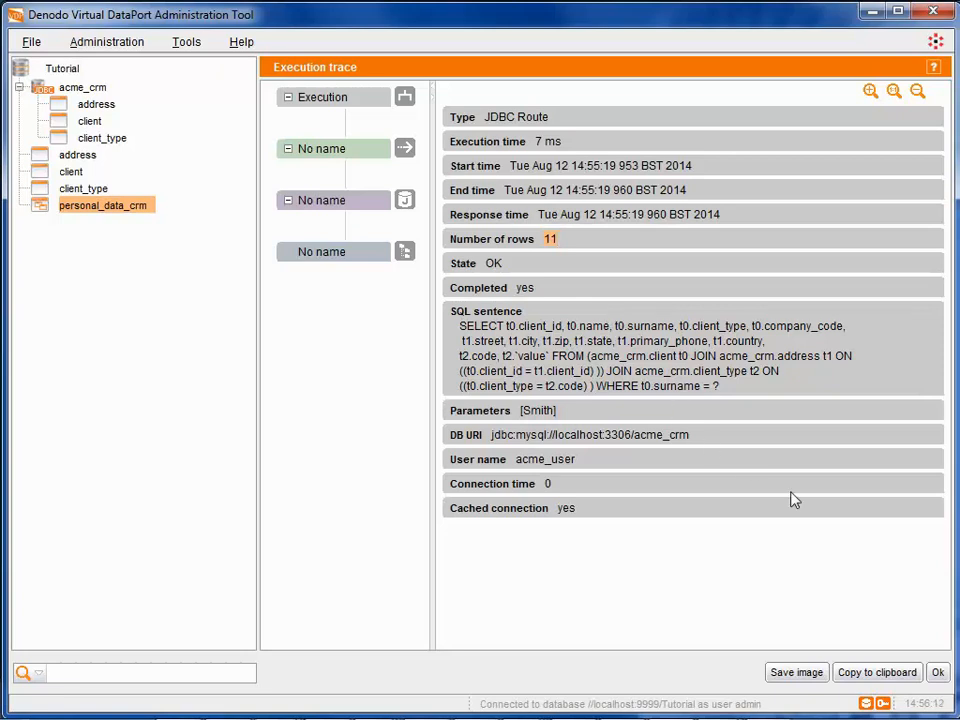
pyautogui.click(938, 675)
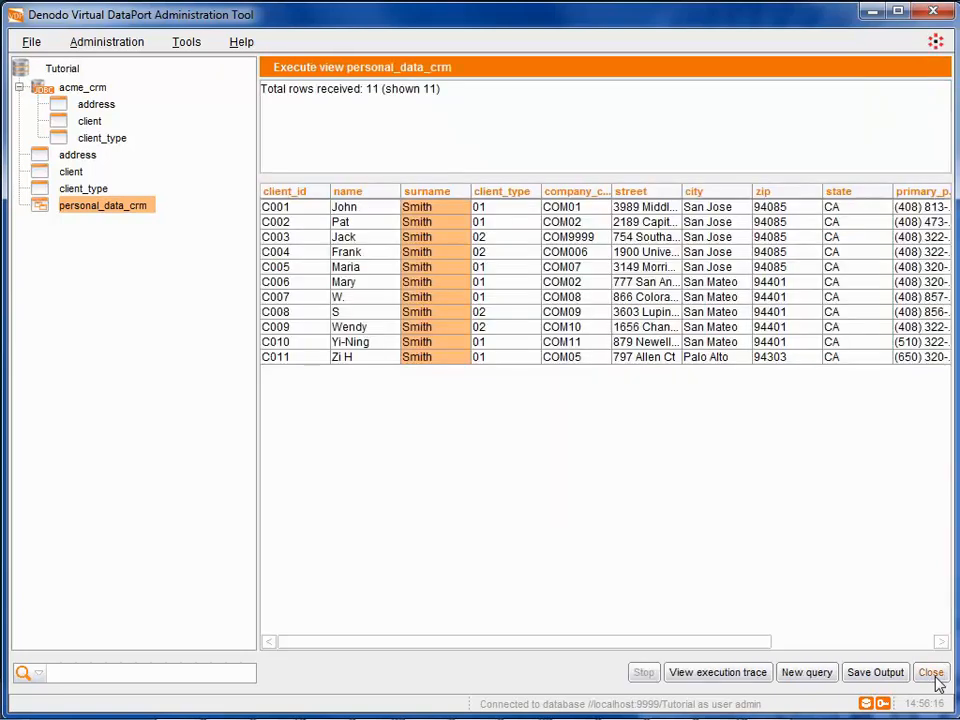
# Step: Start a new query with a specified where expression, extending the surname condition with an "and name =" condition for the client's first name
pyautogui.click(822, 672)
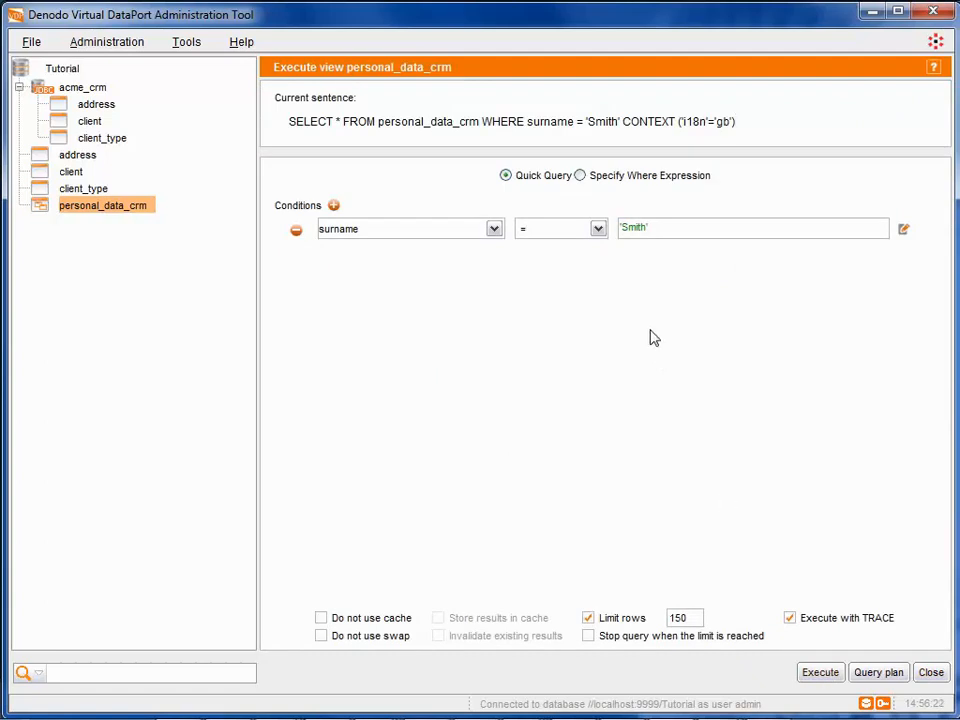
pyautogui.click(579, 177)
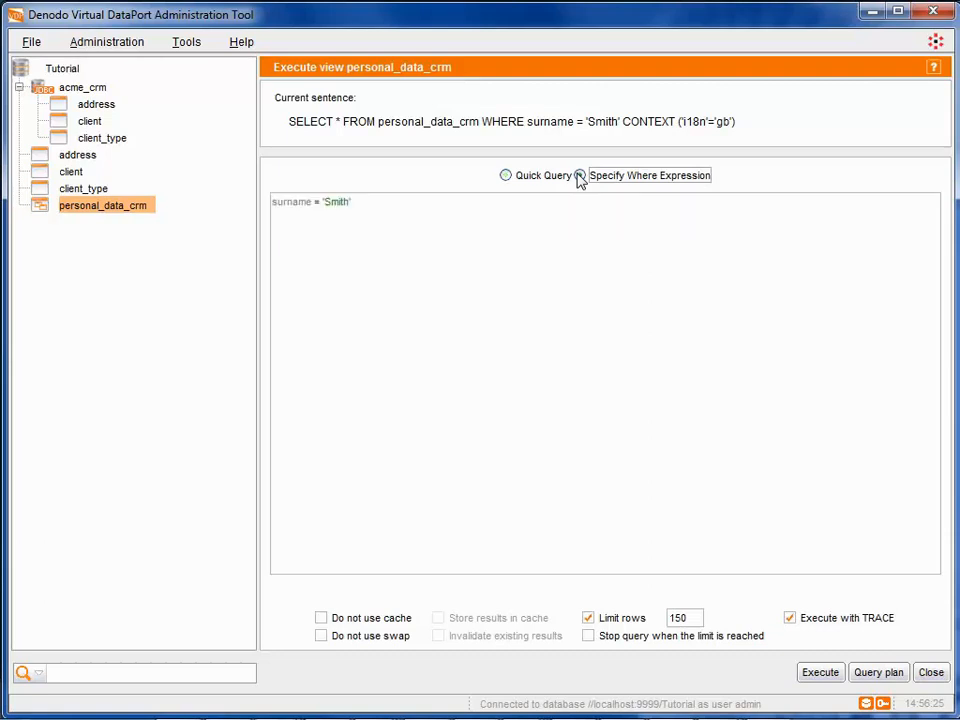
pyautogui.click(484, 201)
pyautogui.write("and name = 'John'")
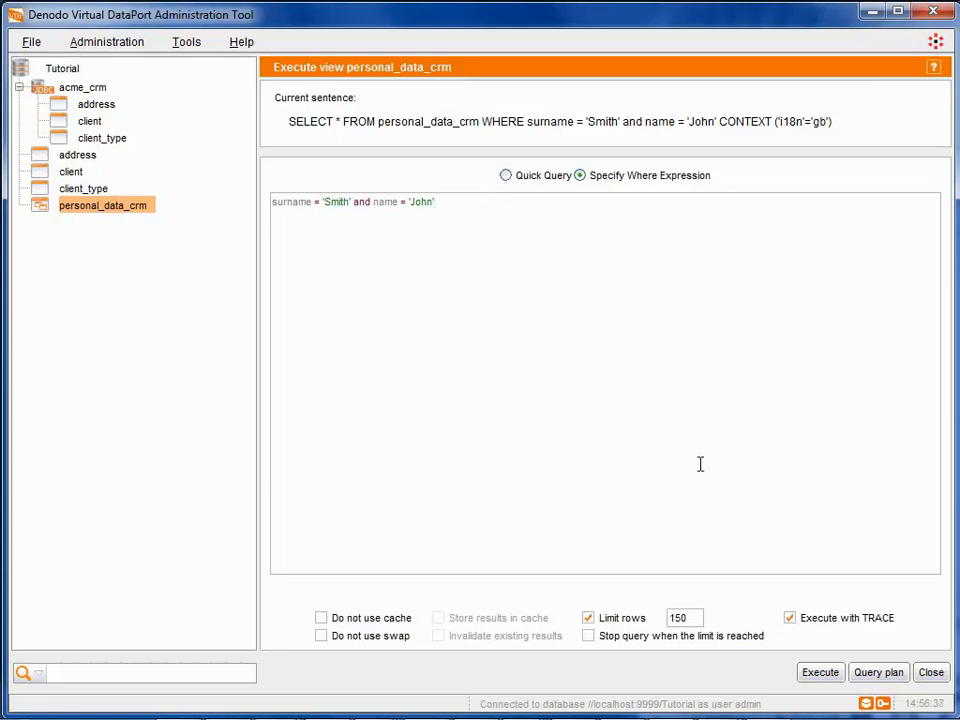
# Step: Examine the where clause and parameters of the last node in the query plan, and return to the query
pyautogui.click(829, 686)
pyautogui.click(868, 681)
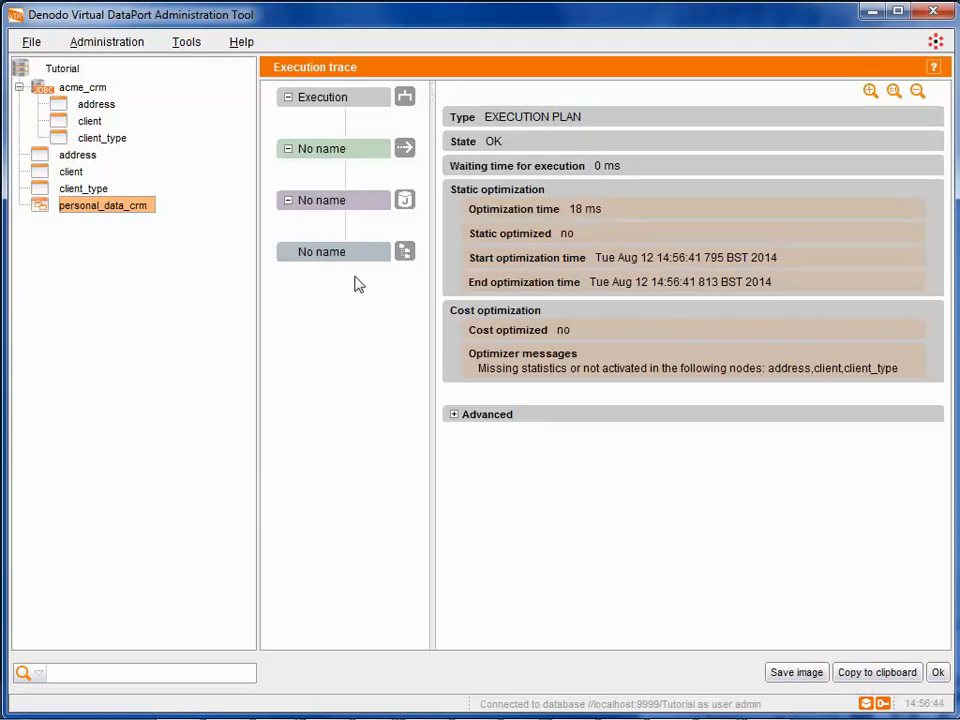
pyautogui.click(330, 253)
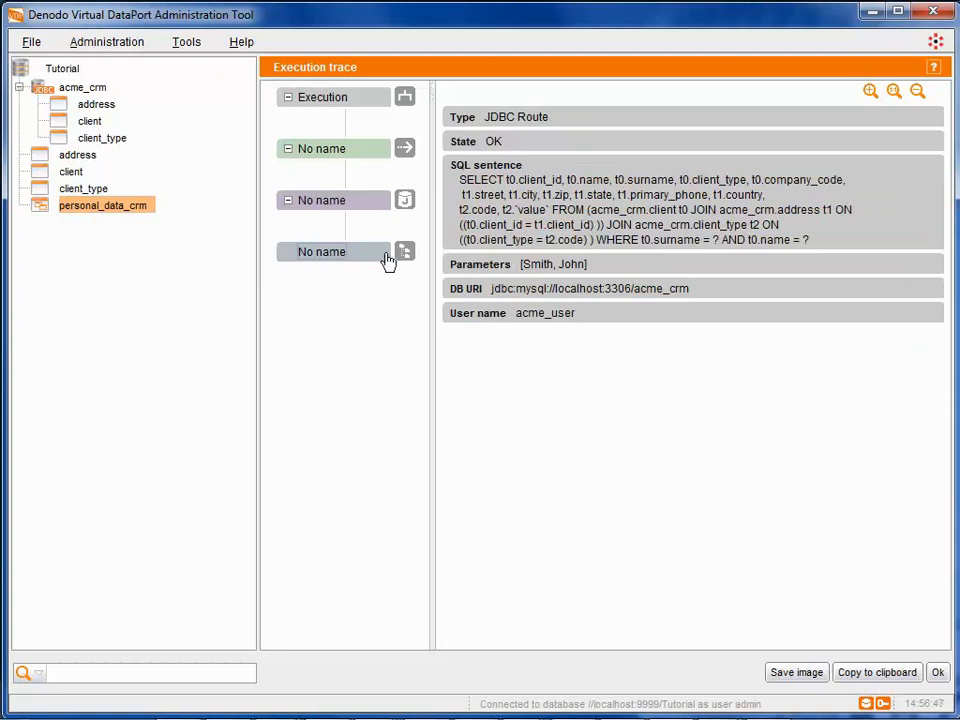
pyautogui.moveTo(596, 241); pyautogui.dragTo(695, 256)
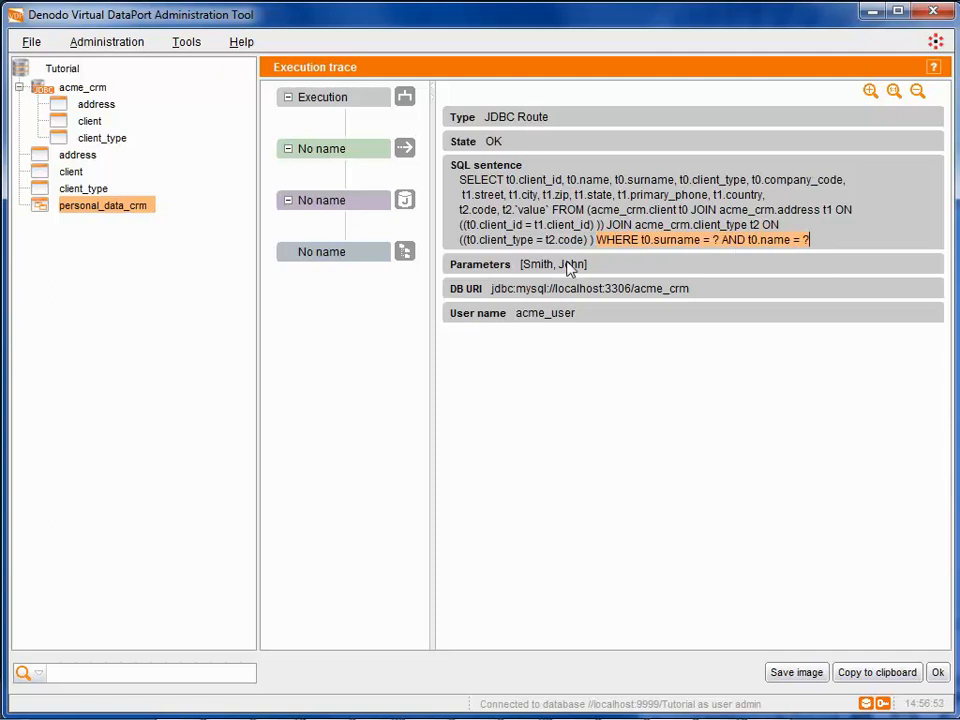
pyautogui.moveTo(521, 265); pyautogui.dragTo(590, 271)
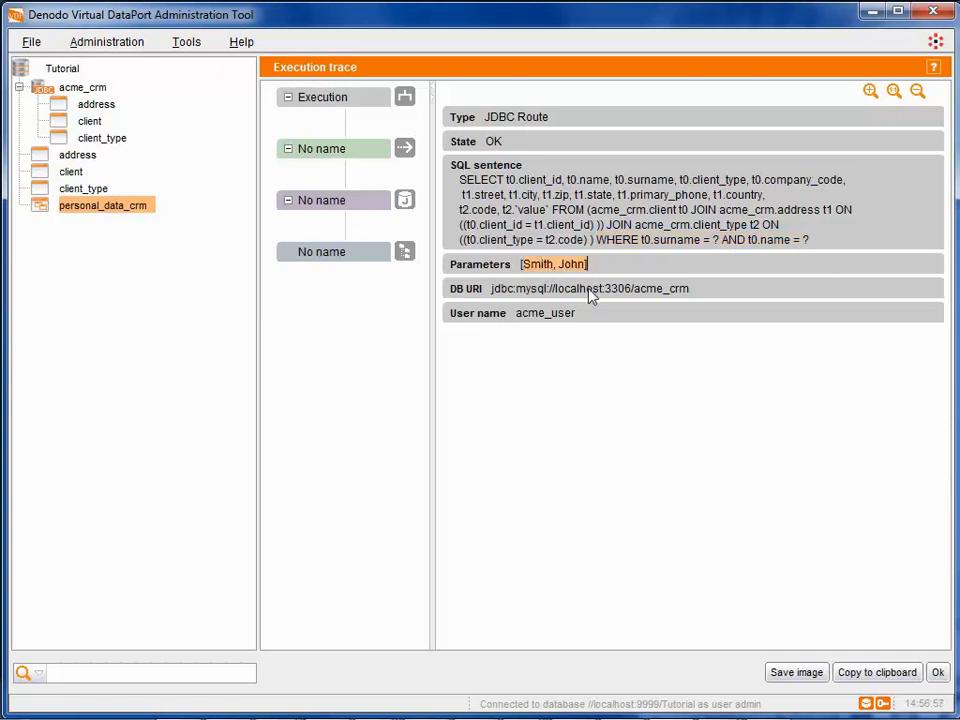
pyautogui.click(937, 672)
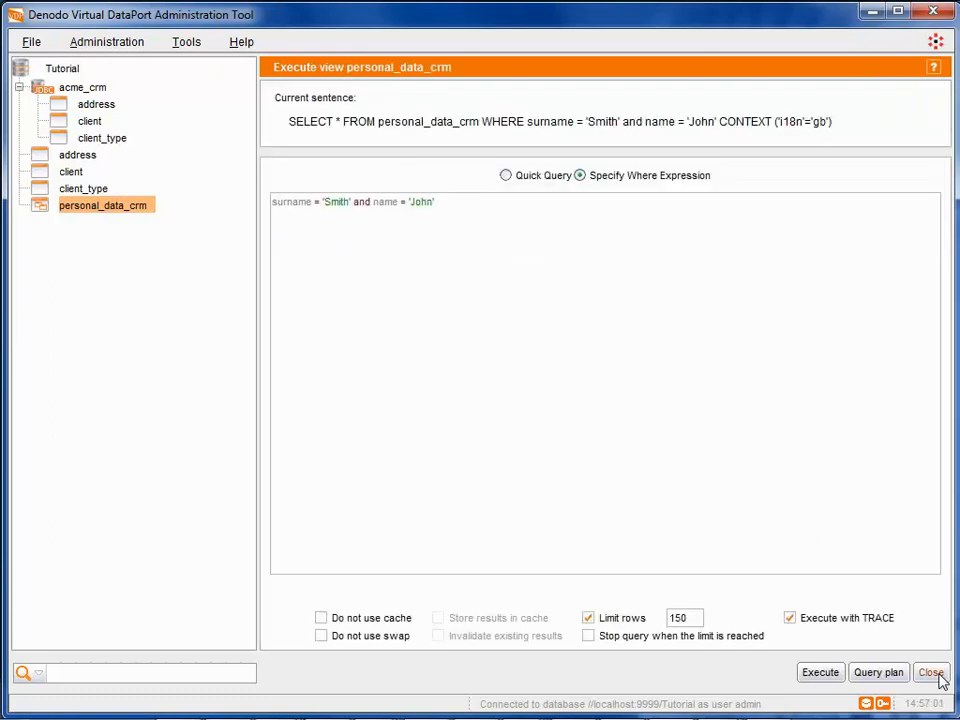
# Step: Execute the two-condition query and examine the SQL sentence, parameters and number of rows of the last execution trace node
pyautogui.click(822, 675)
pyautogui.click(756, 675)
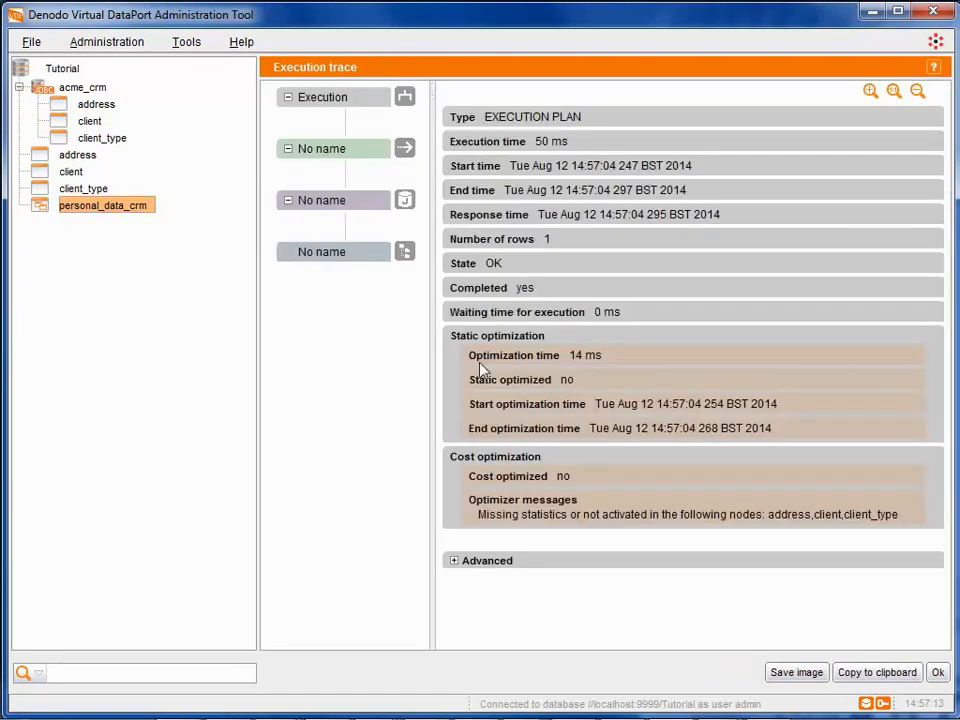
pyautogui.click(341, 256)
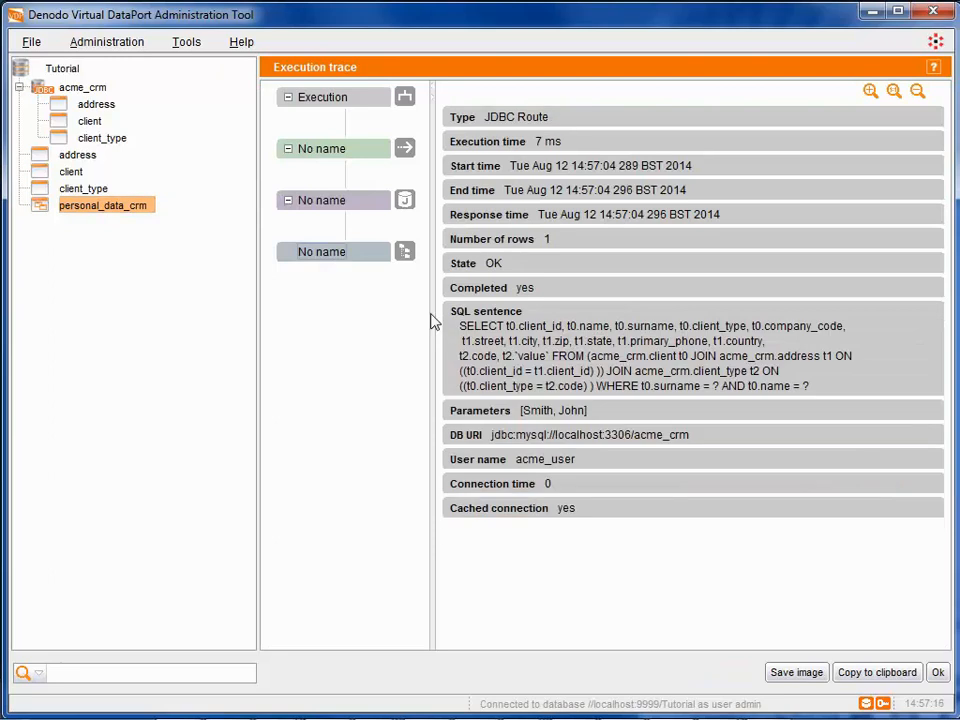
pyautogui.moveTo(460, 327); pyautogui.dragTo(842, 393)
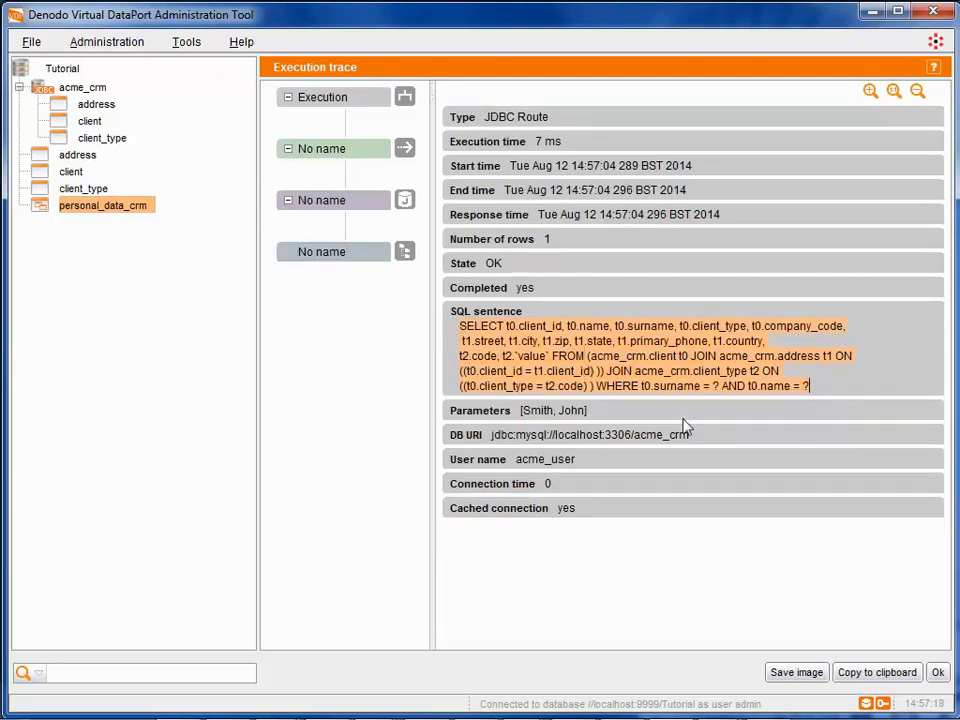
pyautogui.moveTo(523, 411); pyautogui.dragTo(591, 412)
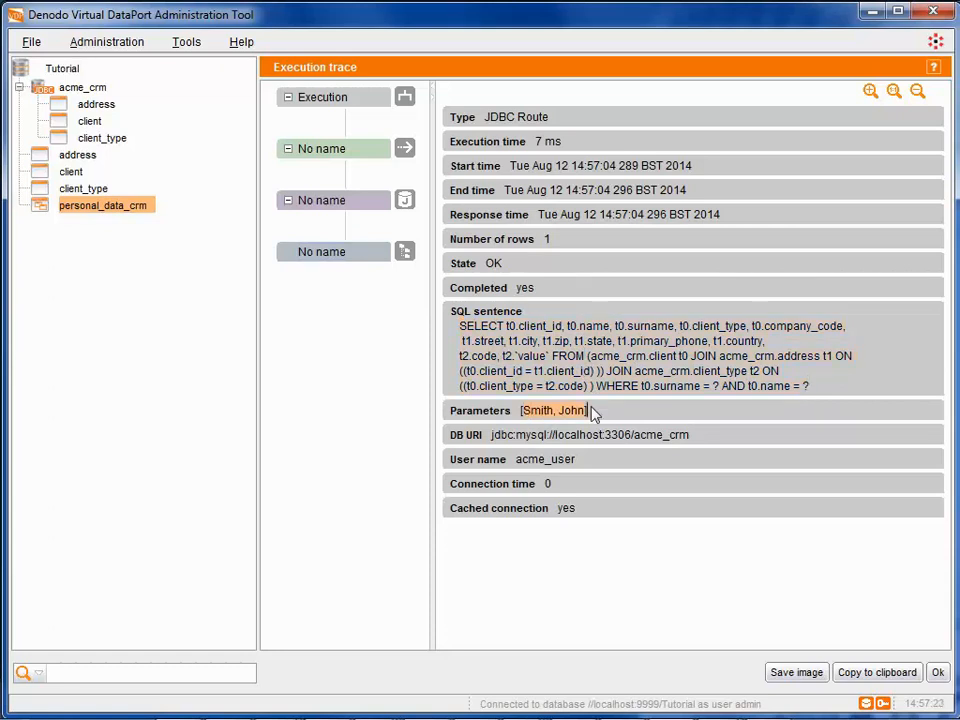
pyautogui.click(546, 239)
pyautogui.doubleClick(557, 241)
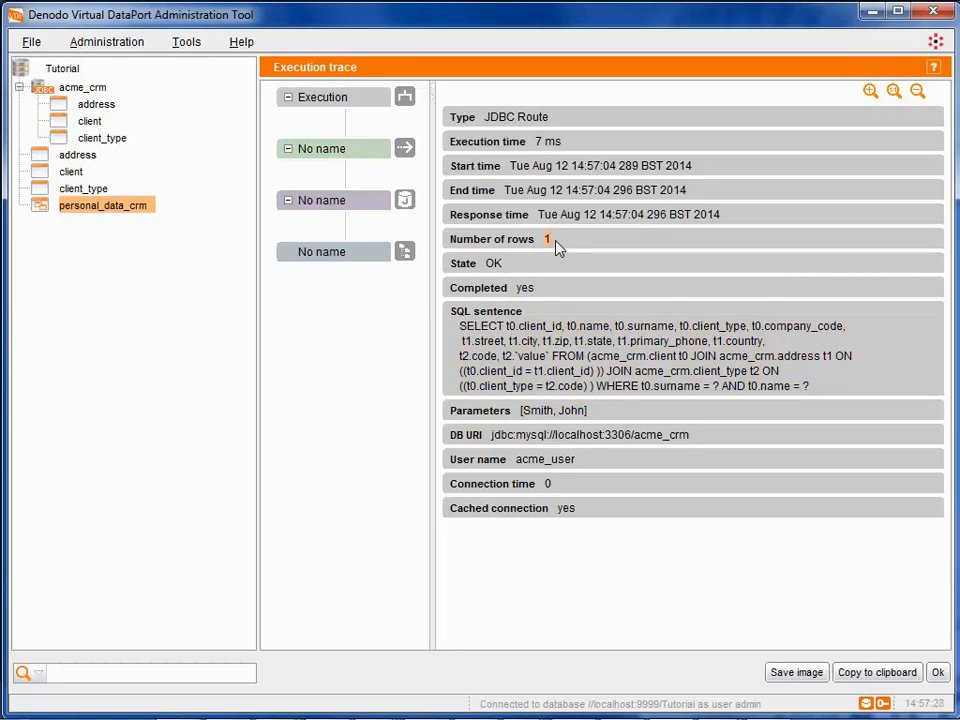